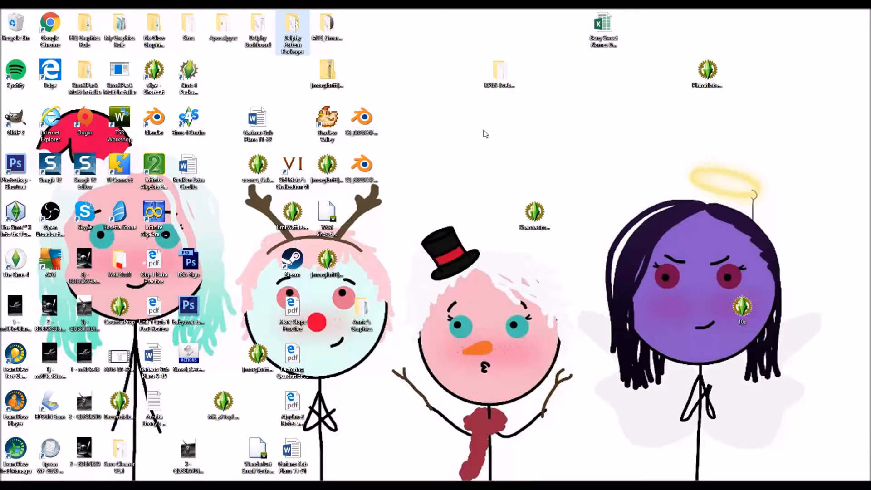
# - Launch TSR Workshop, allow the online version check, and open its Pattern Tool
pyautogui.click(130, 138)
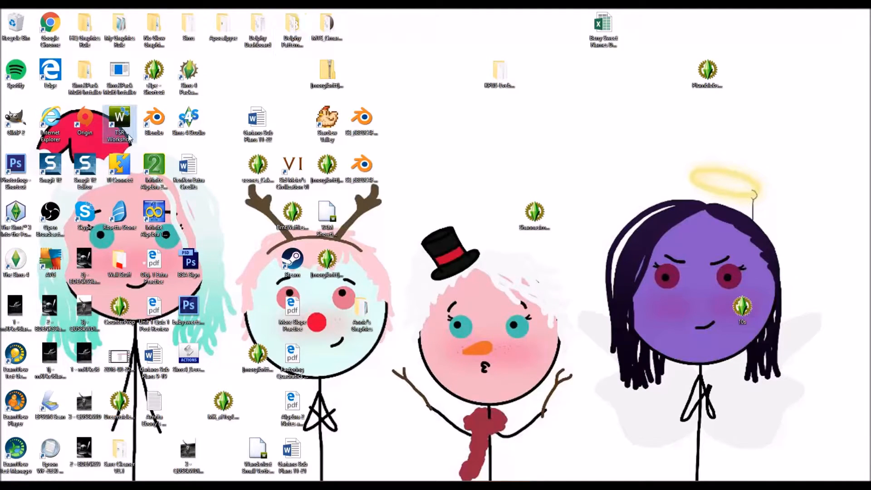
pyautogui.doubleClick(131, 132)
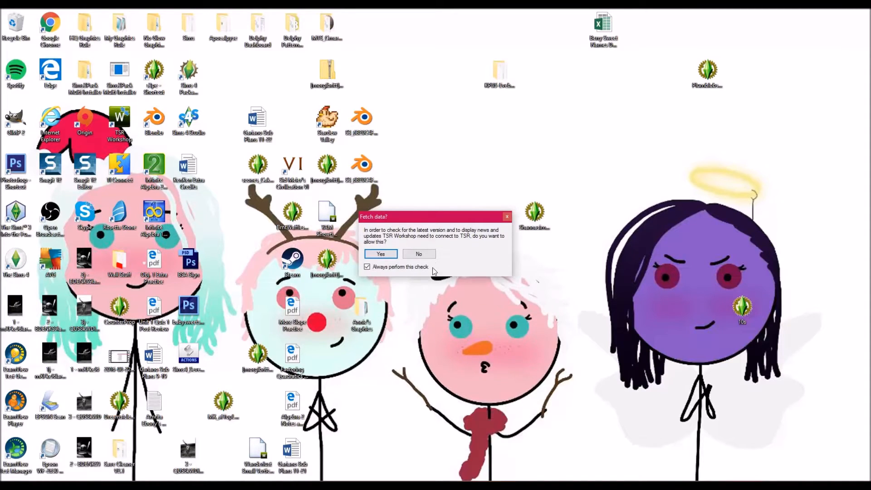
pyautogui.click(383, 254)
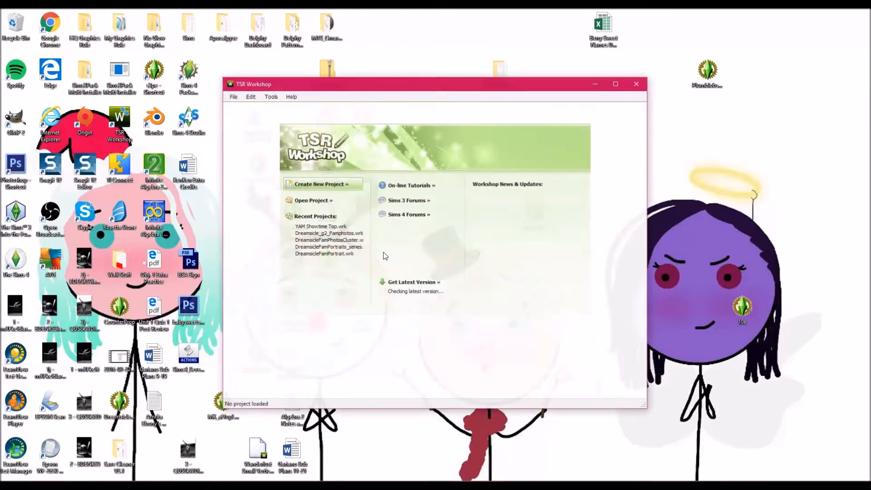
pyautogui.click(271, 97)
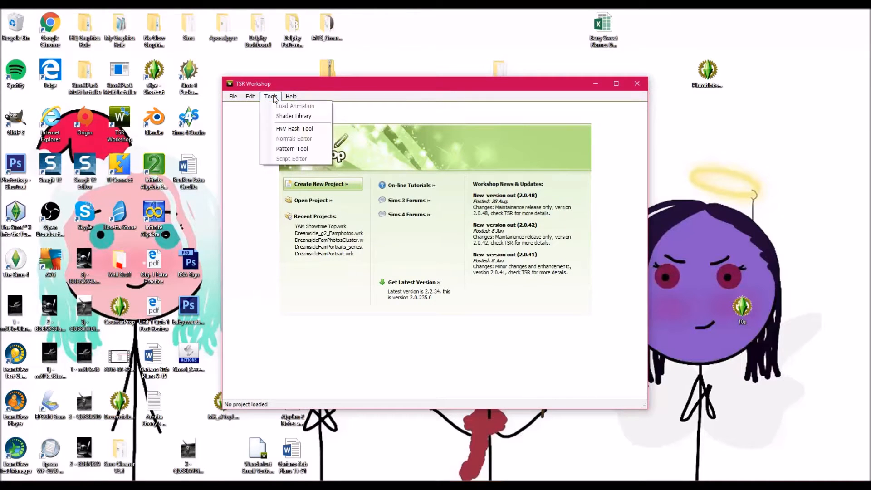
pyautogui.click(288, 156)
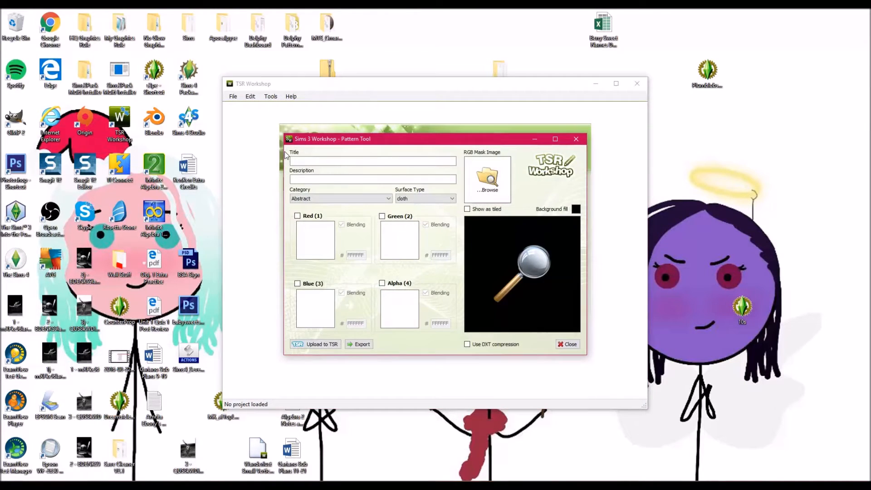
# - Fill in the pattern's title as "jhgjhg" and its description as "jhgjg"
pyautogui.click(385, 161)
pyautogui.write('jhgjhg')
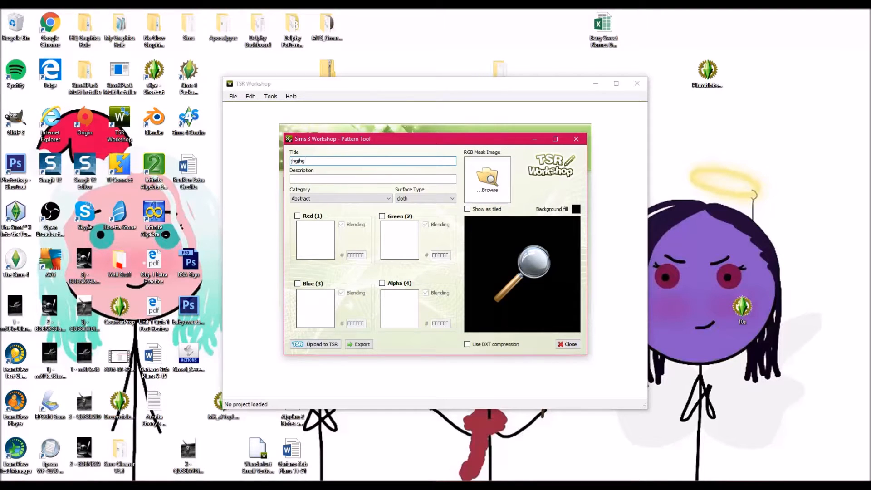
pyautogui.click(370, 177)
pyautogui.write('jhgjg')
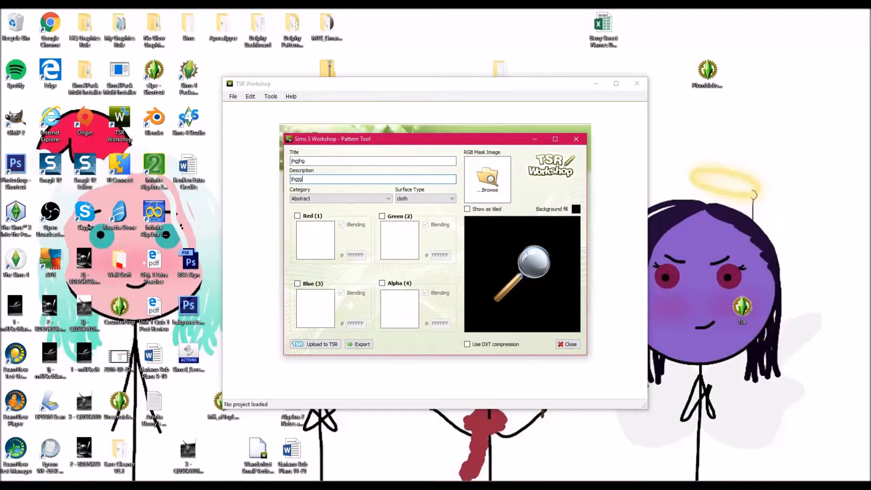
# - Set the pattern's category to Theme and its surface type to cloth
pyautogui.click(357, 200)
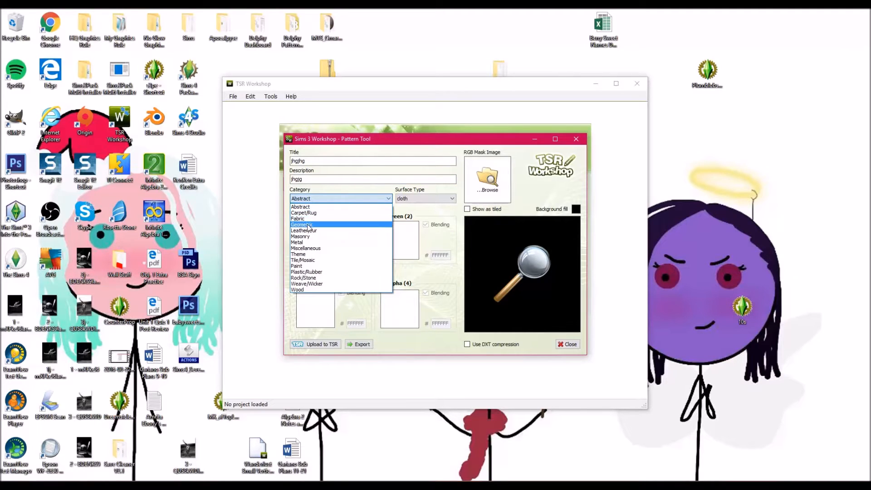
pyautogui.click(305, 254)
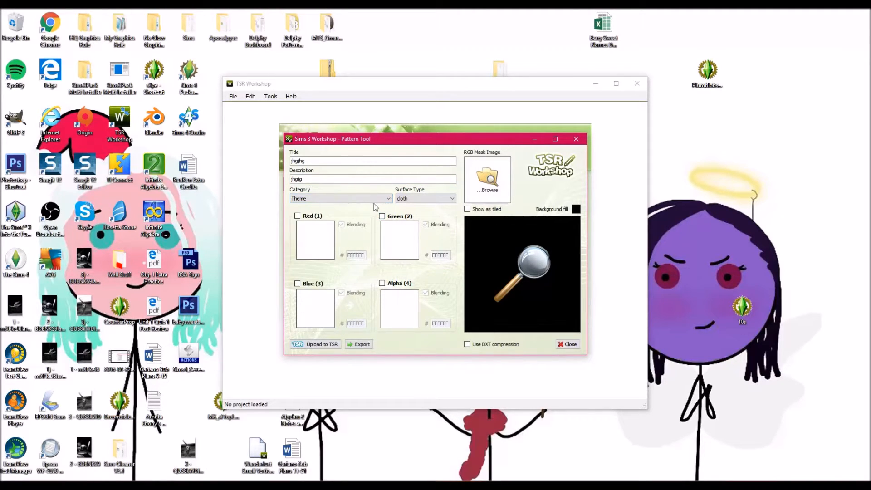
pyautogui.click(452, 199)
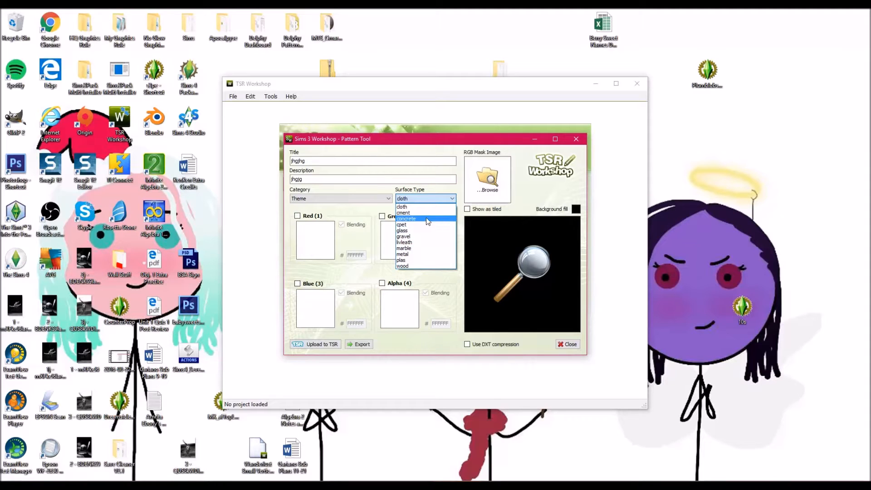
pyautogui.click(416, 204)
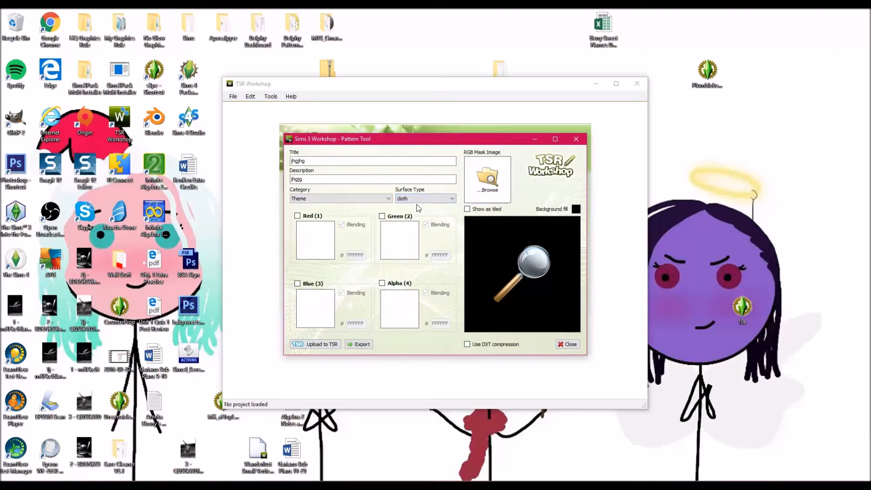
# - Load the Feather file from the Patterns folder as the RGB mask image
pyautogui.click(499, 181)
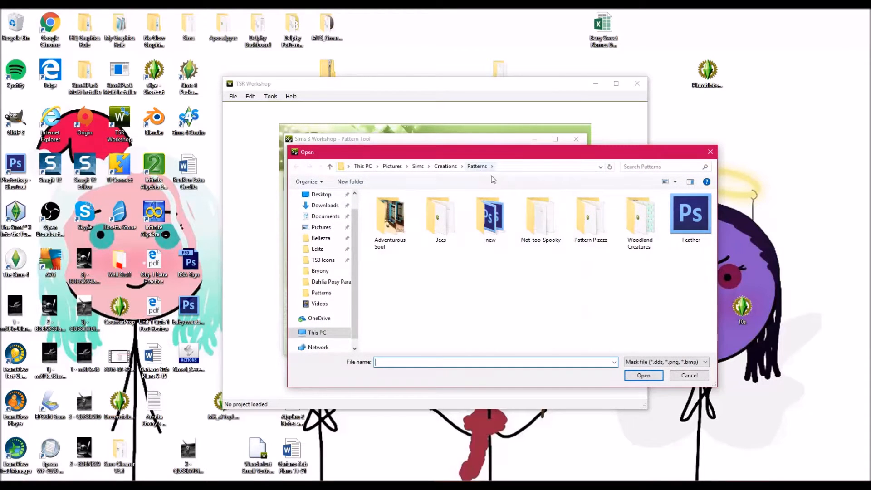
pyautogui.click(689, 210)
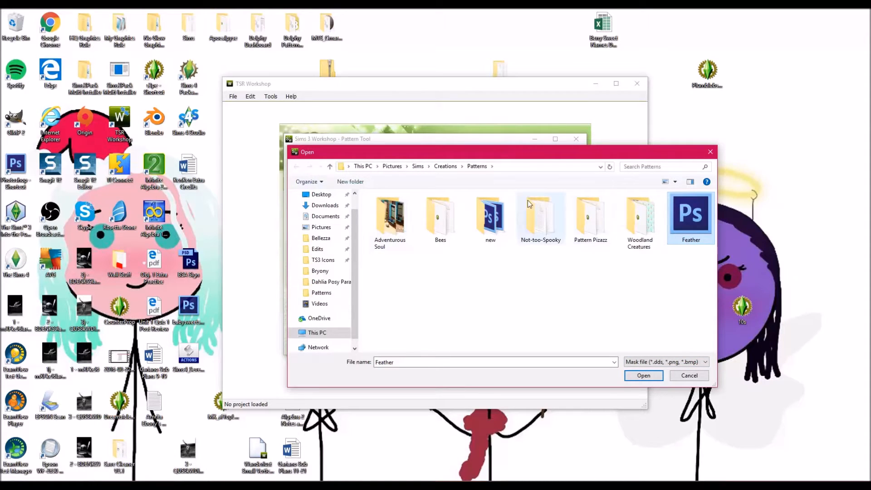
pyautogui.click(657, 376)
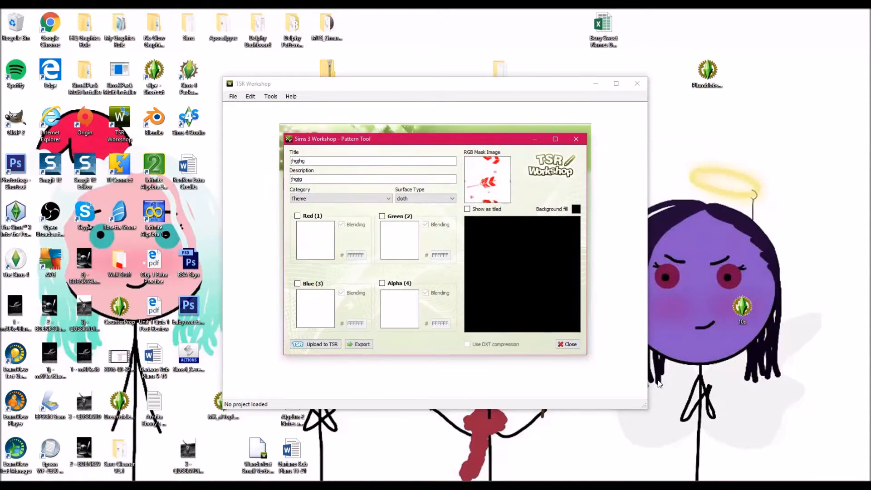
# - Enable the Red, Green, Blue and Alpha channels of the pattern
pyautogui.click(297, 216)
pyautogui.click(382, 216)
pyautogui.click(297, 283)
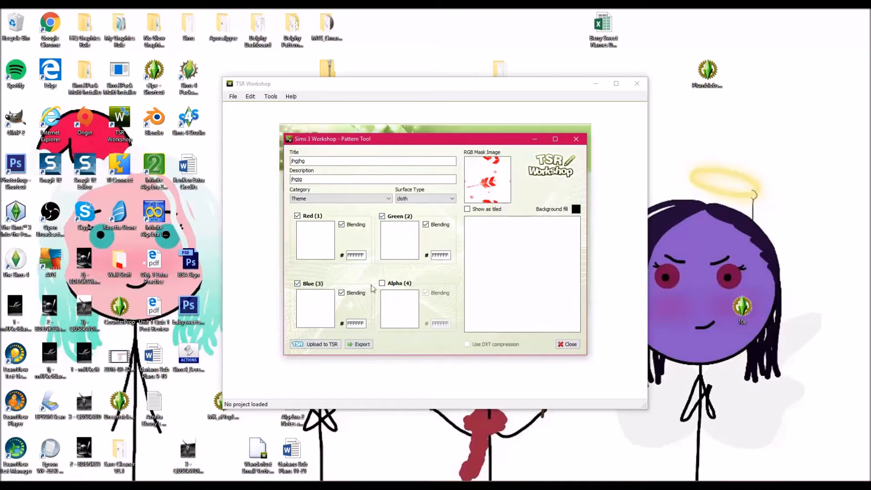
pyautogui.click(381, 283)
# - Set the Red channel's color to dark blue 004080 and the Green channel's color to maroon 800040
pyautogui.click(316, 240)
pyautogui.click(440, 163)
pyautogui.click(402, 255)
pyautogui.click(407, 240)
pyautogui.click(463, 163)
pyautogui.click(401, 253)
# - Set the Blue channel's color to green 00FF00 and the Alpha channel's color to cyan 00FFFF
pyautogui.click(316, 319)
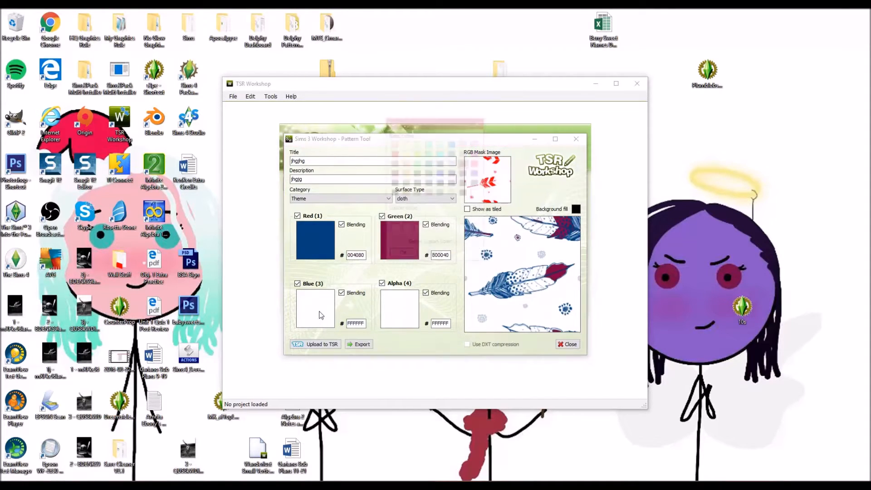
pyautogui.click(417, 163)
pyautogui.click(402, 256)
pyautogui.click(404, 314)
pyautogui.click(442, 154)
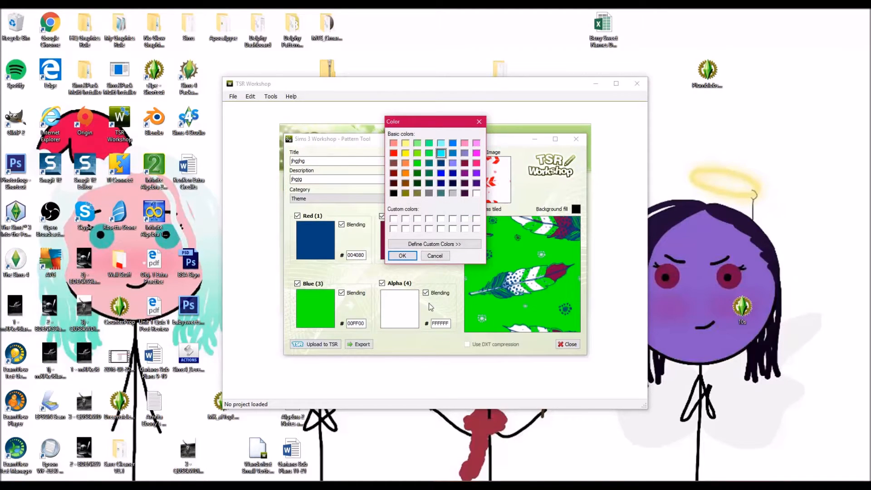
pyautogui.click(407, 258)
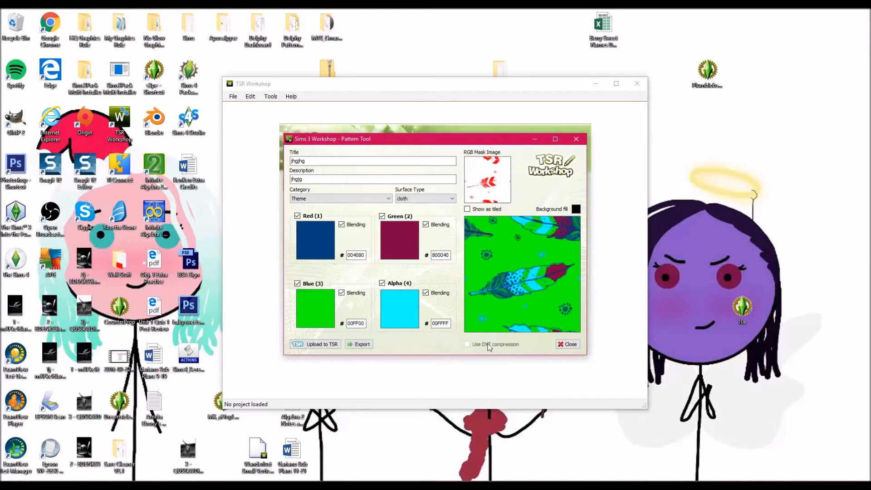
# - Check which file types the pattern can be exported as, without saving an export
pyautogui.click(364, 344)
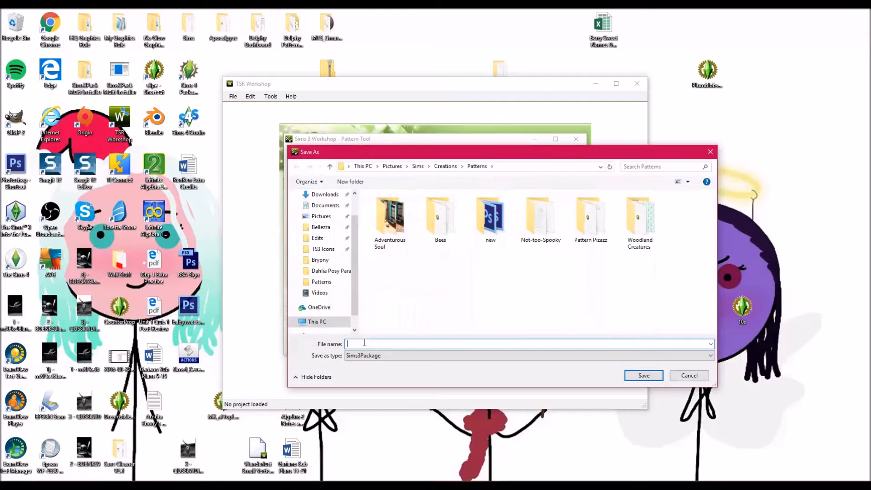
pyautogui.click(375, 356)
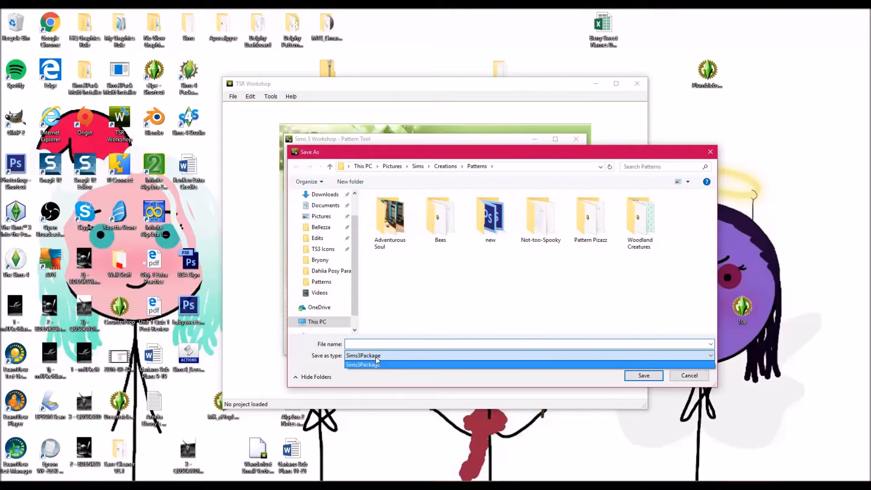
pyautogui.click(415, 378)
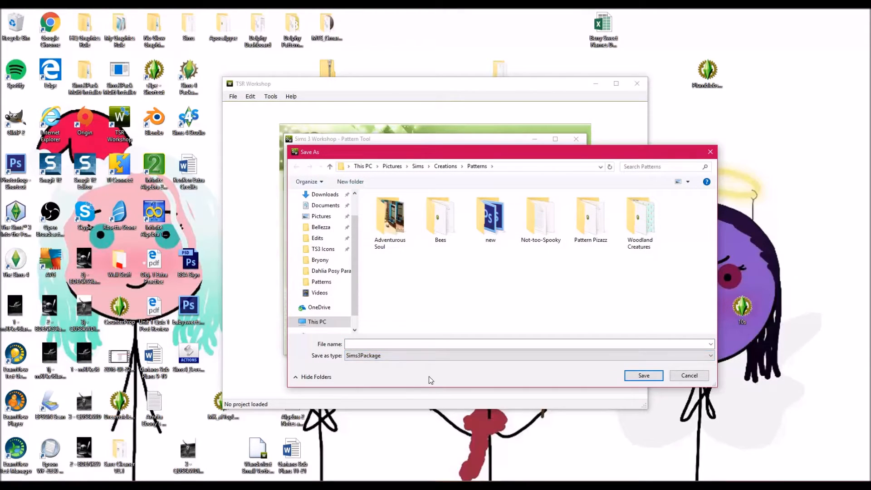
pyautogui.click(417, 344)
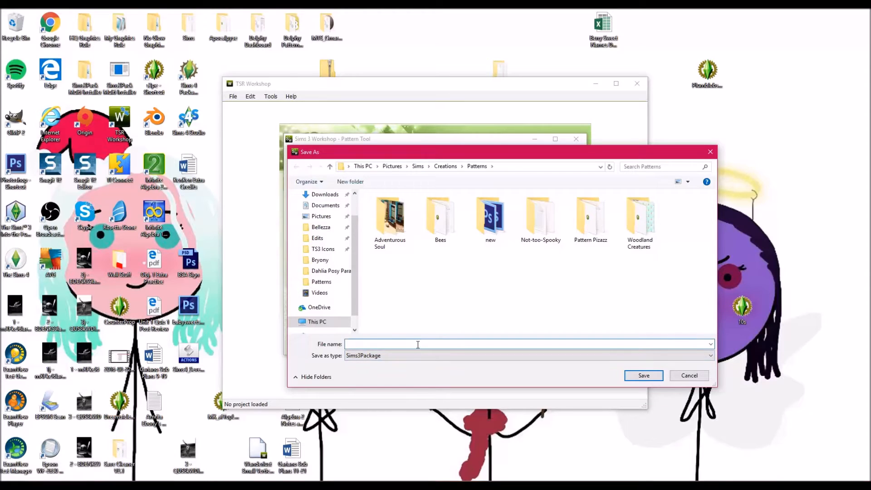
pyautogui.click(689, 375)
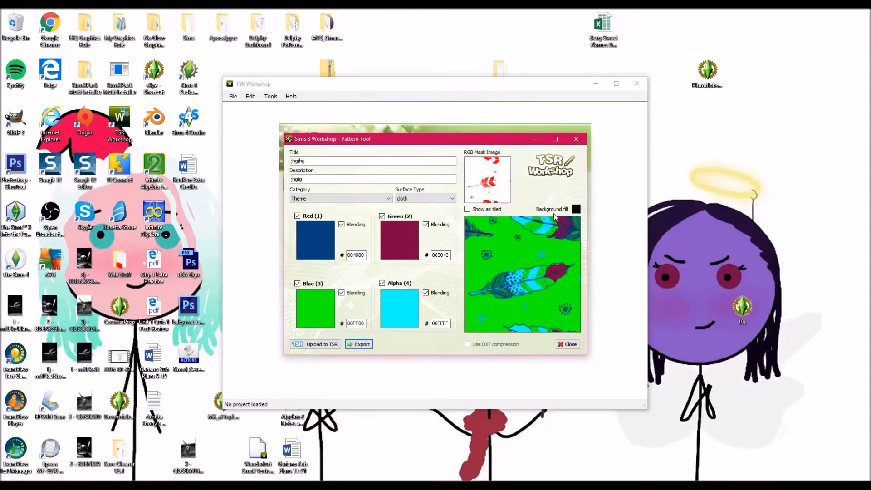
# - Close the Pattern Tool and exit TSR Workshop
pyautogui.click(567, 344)
pyautogui.click(419, 280)
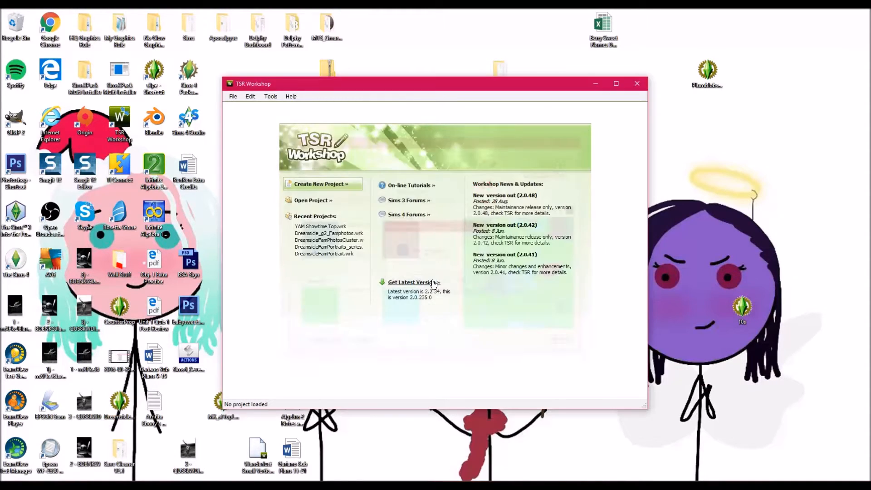
pyautogui.click(640, 85)
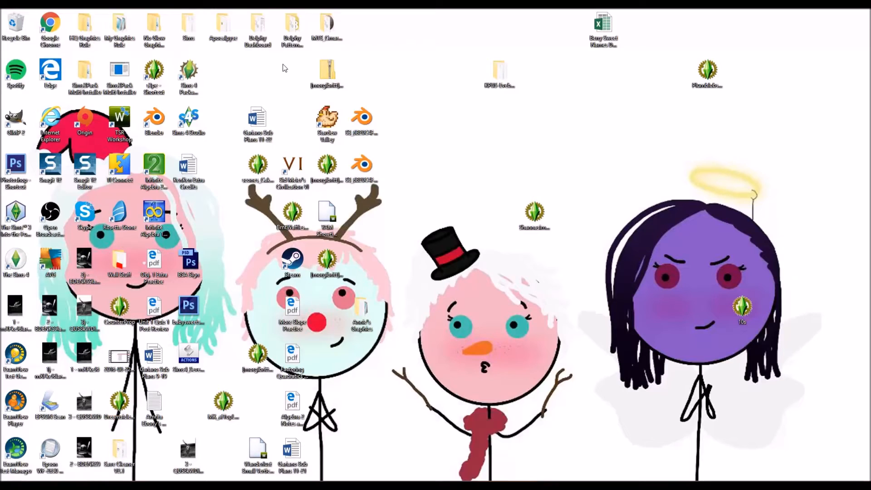
# - Launch PatternPackager from the Delphy Pattern Packager folder on the desktop and move its window clear of the screen edge
pyautogui.doubleClick(302, 43)
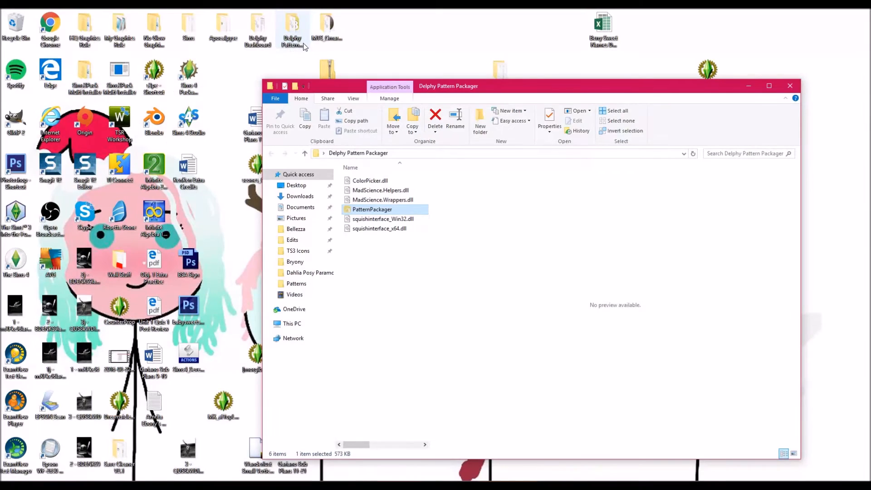
pyautogui.doubleClick(392, 210)
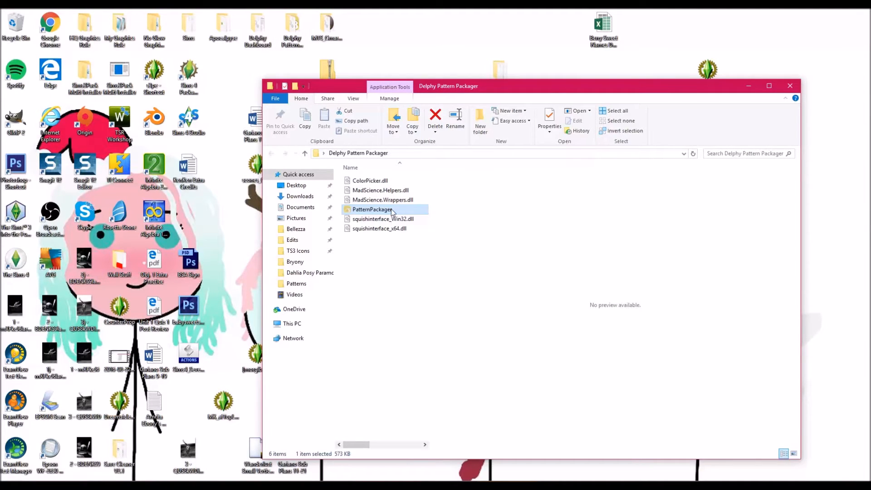
pyautogui.moveTo(331, 103); pyautogui.dragTo(534, 155)
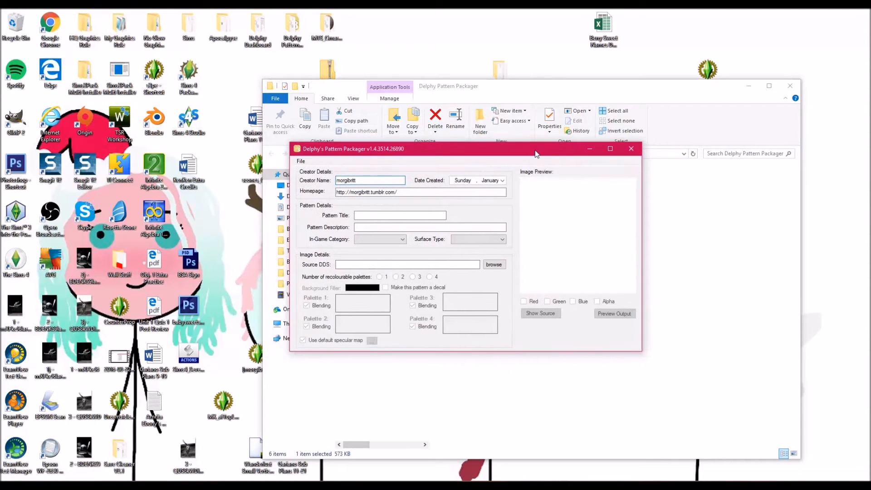
# - Enter "Feathers" as the pattern title and "Quad-Tone Recolorable Pattern" as the pattern description
pyautogui.moveTo(337, 180); pyautogui.dragTo(241, 191)
pyautogui.click(401, 215)
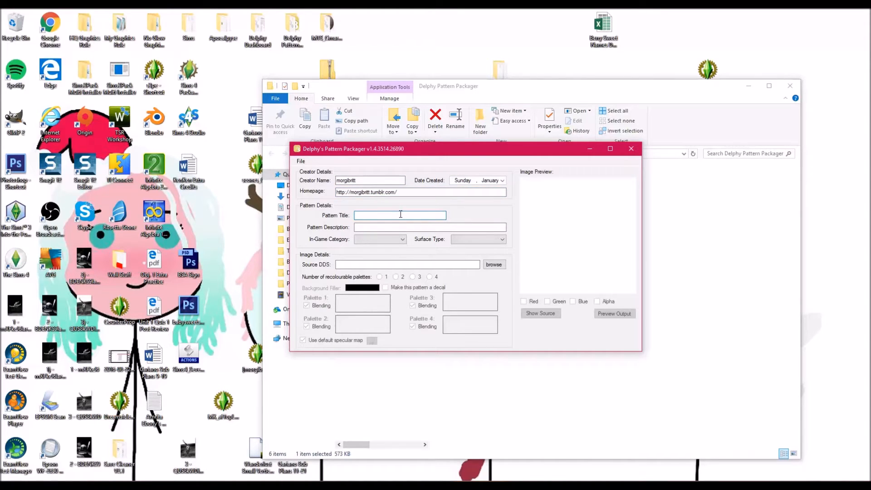
pyautogui.write('Feathers')
pyautogui.click(371, 227)
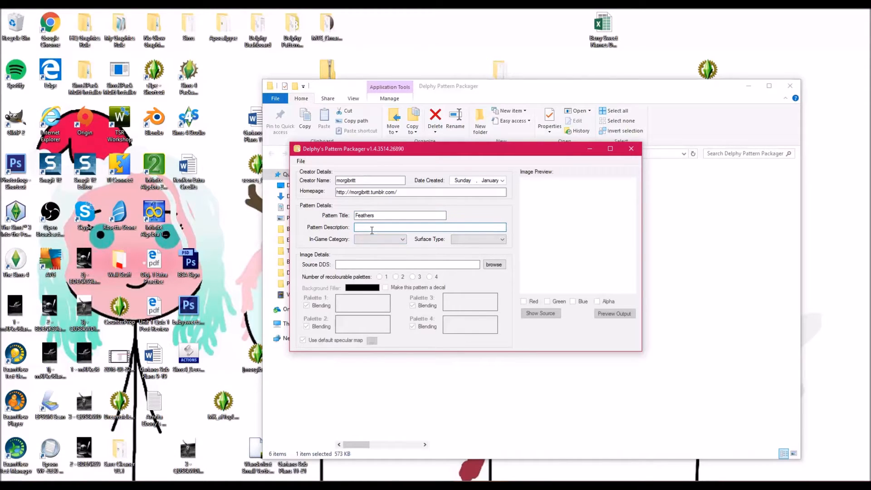
pyautogui.write('Quad-Tone Recolourable Pattern')
# - Set the pattern's in-game category to Theme and its surface type to cloth
pyautogui.click(364, 241)
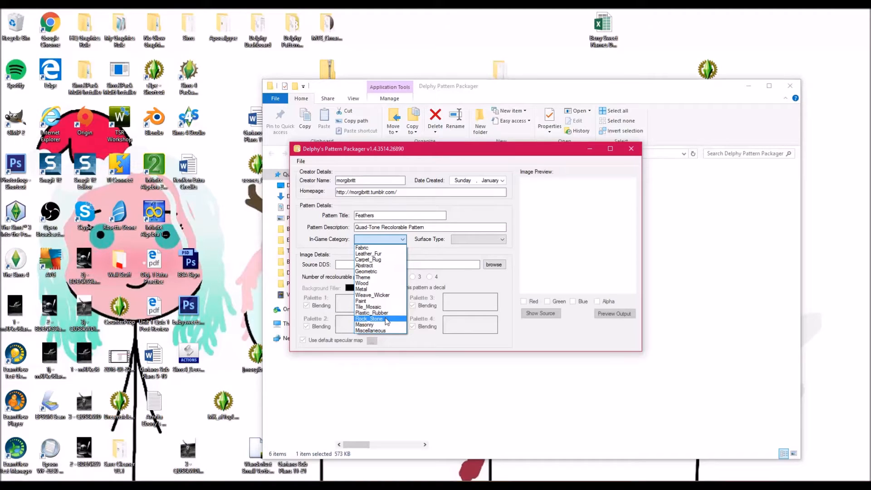
pyautogui.click(374, 277)
pyautogui.click(470, 240)
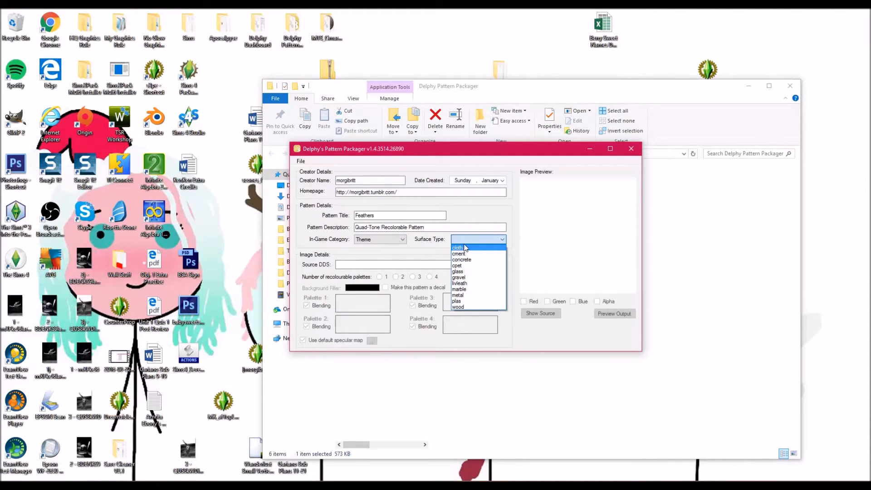
pyautogui.click(464, 248)
pyautogui.click(476, 239)
pyautogui.click(457, 248)
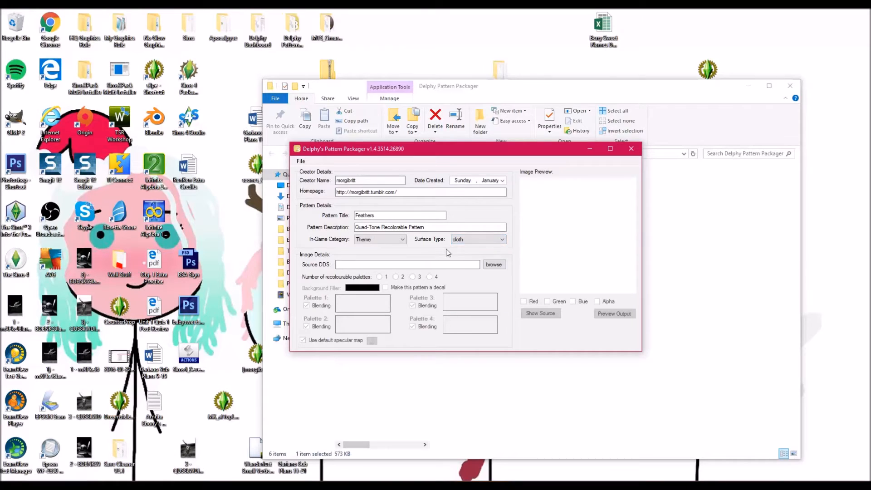
# - Load Feather.dds from the Patterns folder as the pattern's source DDS image
pyautogui.click(494, 264)
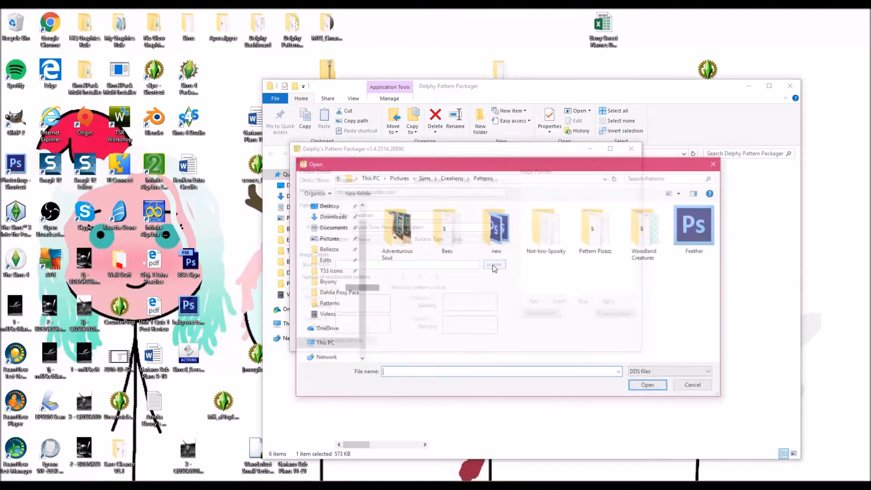
pyautogui.click(712, 227)
pyautogui.click(649, 387)
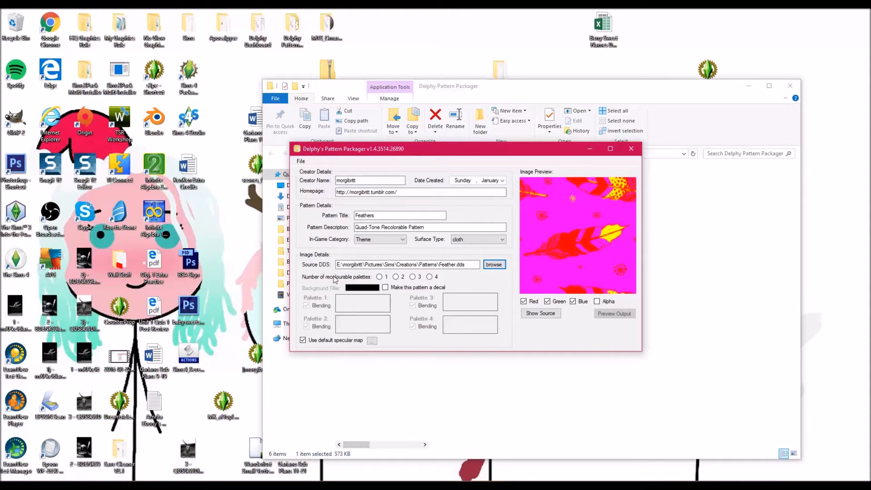
# - Set the number of recolourable palettes to 4 and open the Palette 1 color for editing
pyautogui.click(396, 277)
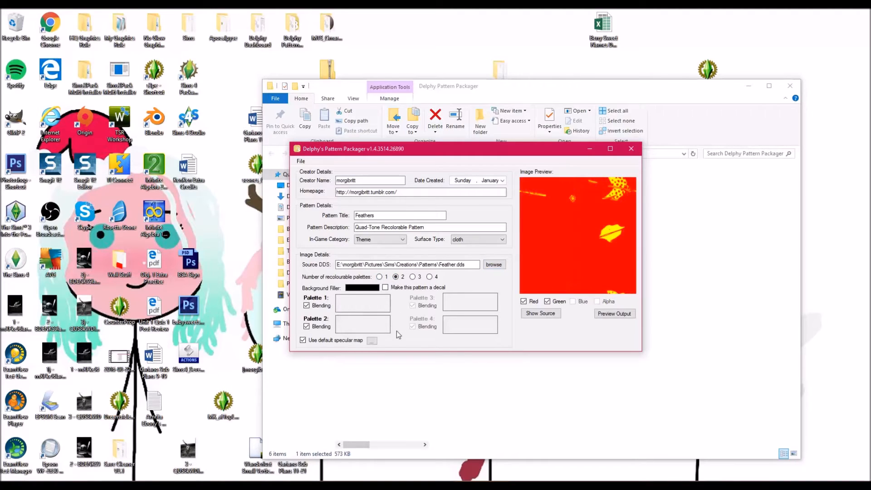
pyautogui.click(412, 276)
pyautogui.click(429, 277)
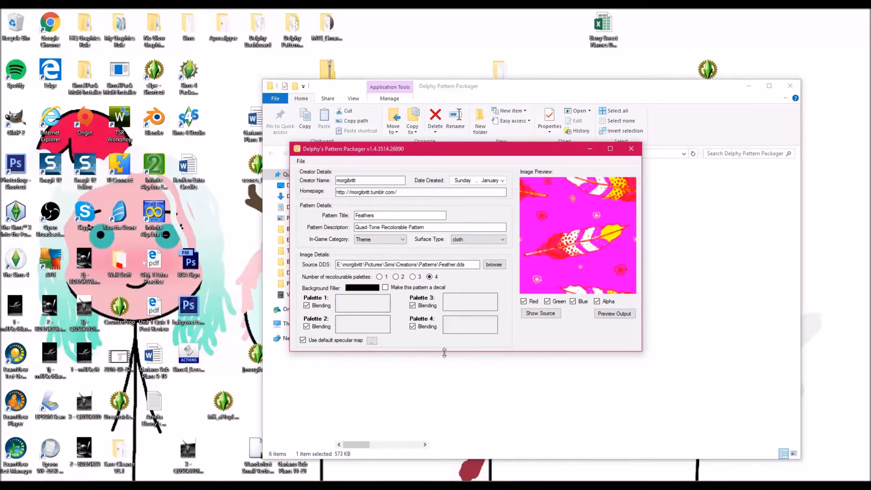
pyautogui.click(363, 303)
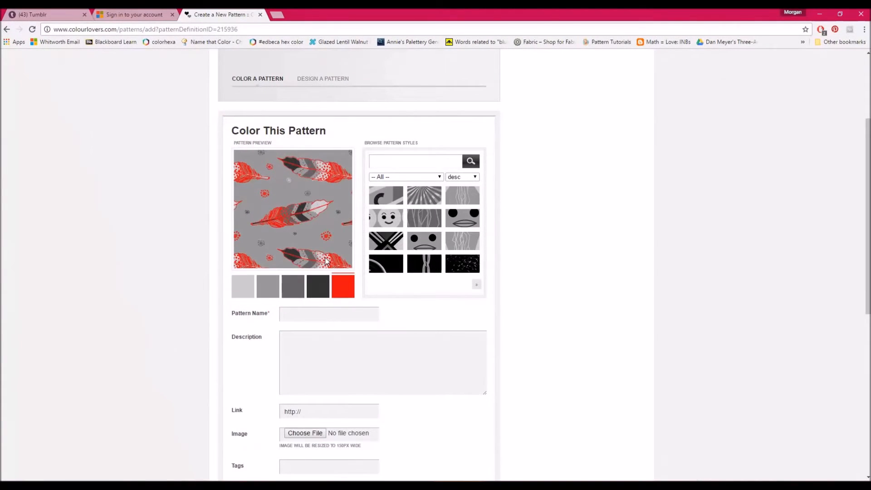
# - Switch to Chrome, load design-seeds.com in a new tab, and find the color codes of the "color dwell" palette on its blog
pyautogui.click(281, 15)
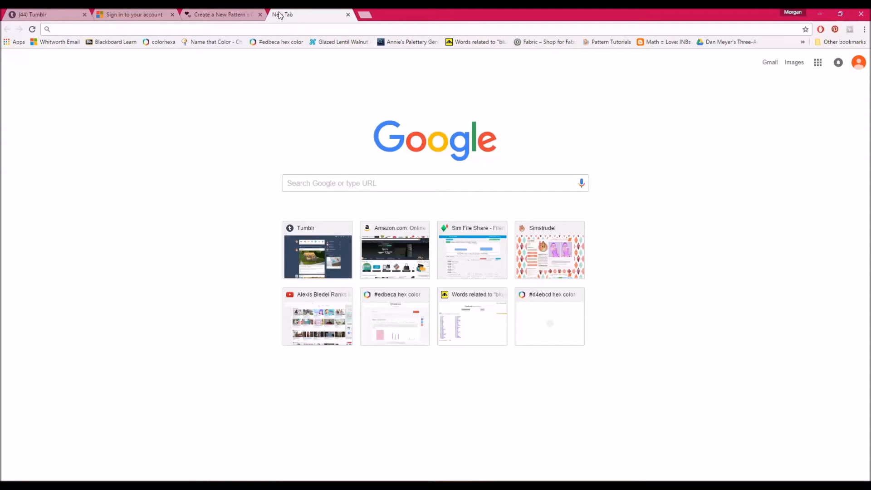
pyautogui.write('design-seeds.com')
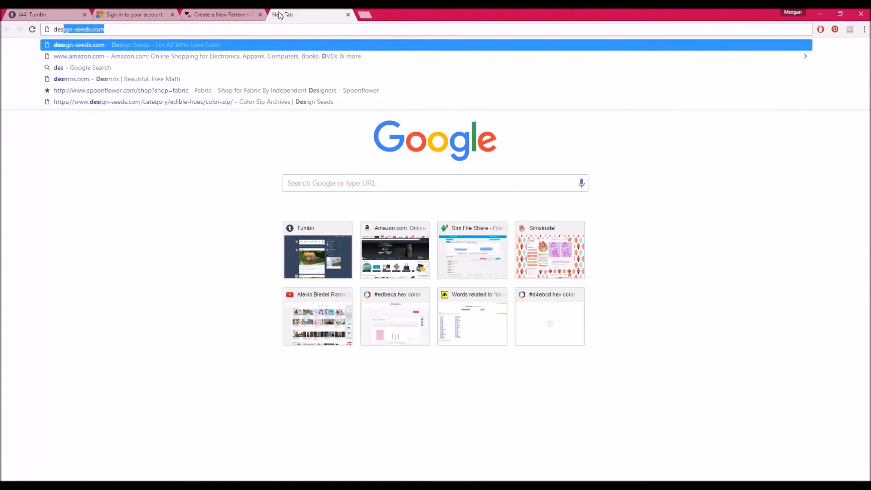
pyautogui.press('Return')
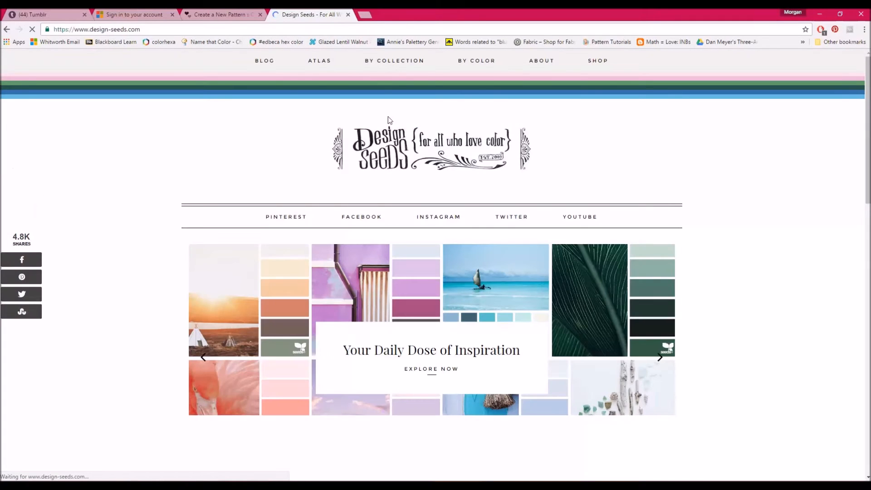
pyautogui.scroll(-3, 409, 236)
pyautogui.click(425, 171)
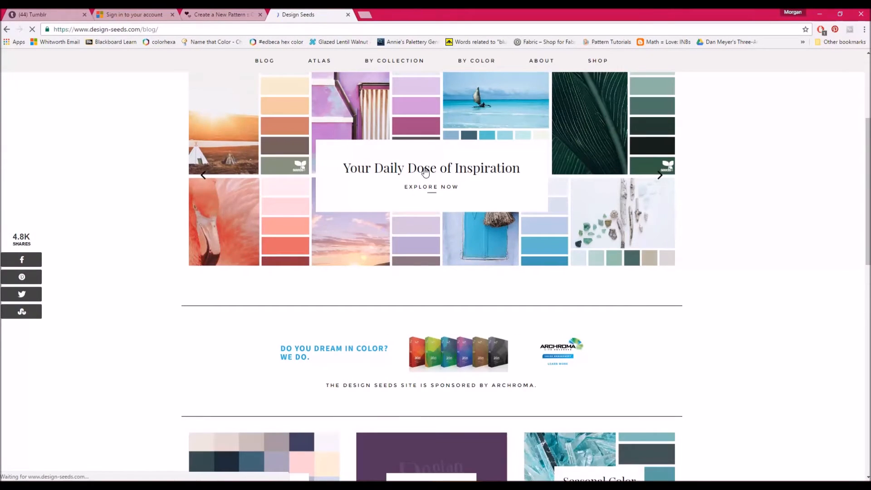
pyautogui.scroll(-5, 500, 195)
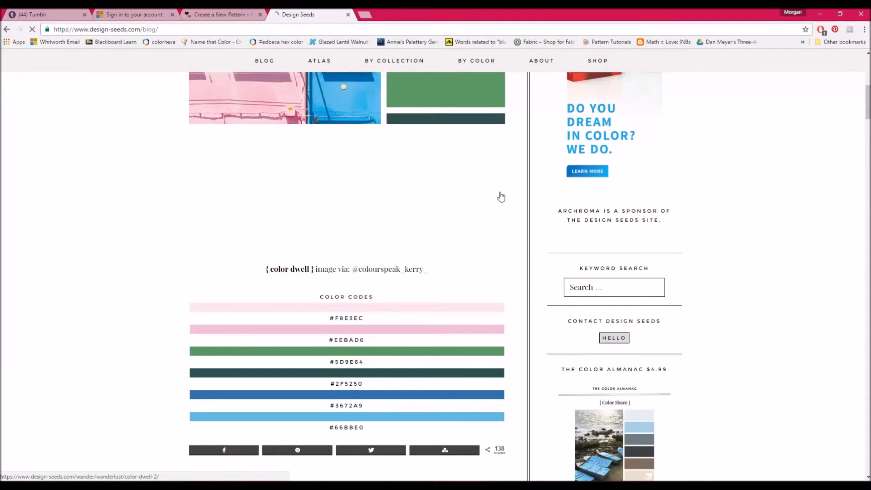
pyautogui.scroll(2, 501, 196)
pyautogui.scroll(-4, 500, 196)
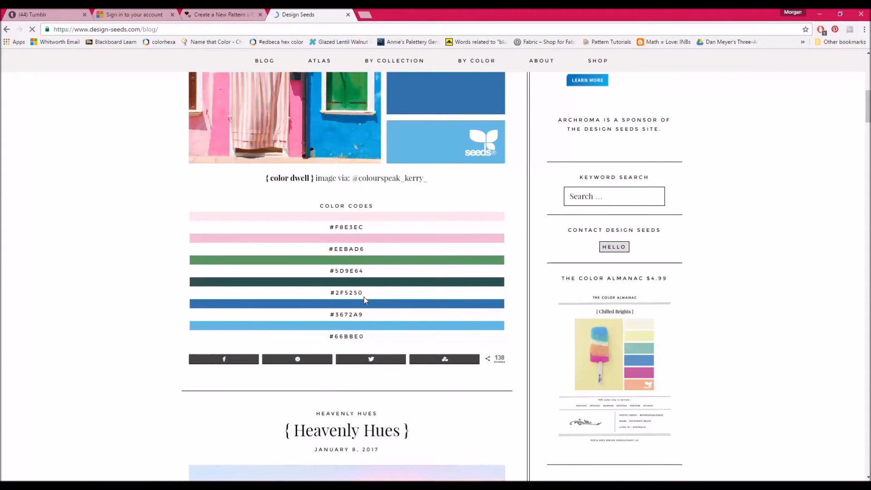
# - Copy the dark teal hex code 2F5250 from the color dwell palette and apply it as the Palette 1 color in Pattern Packager
pyautogui.moveTo(364, 294); pyautogui.dragTo(336, 295)
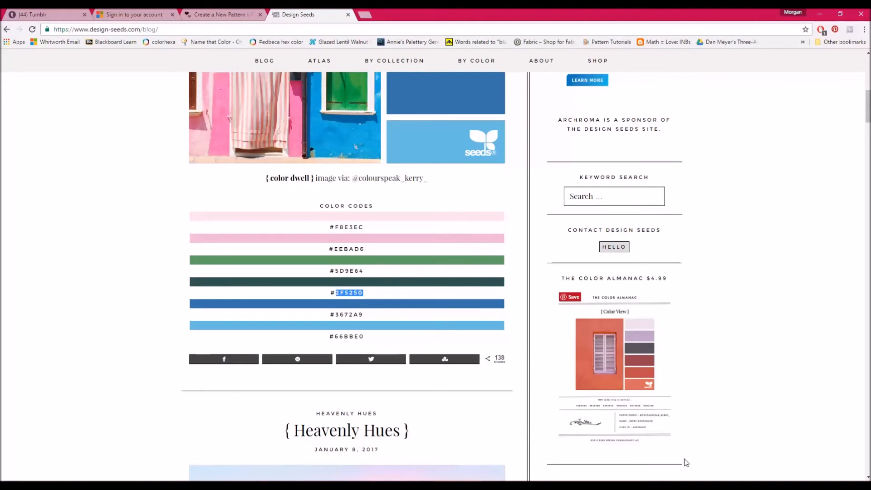
pyautogui.click(707, 487)
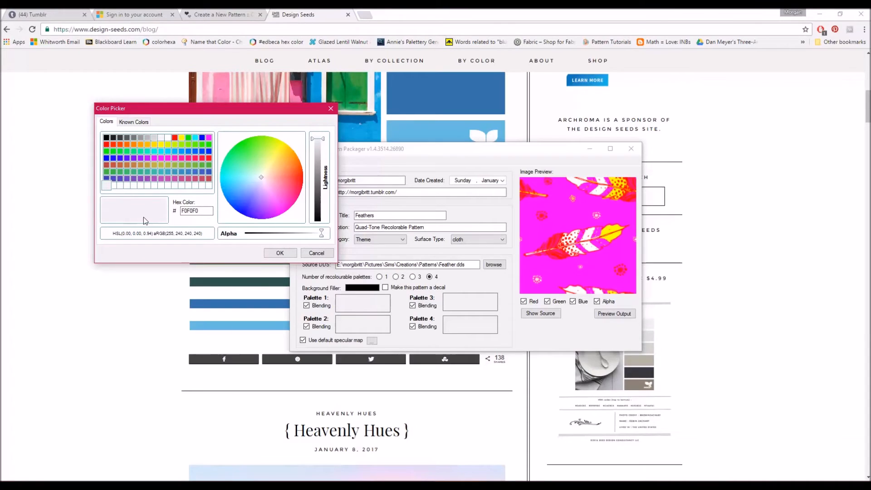
pyautogui.doubleClick(210, 211)
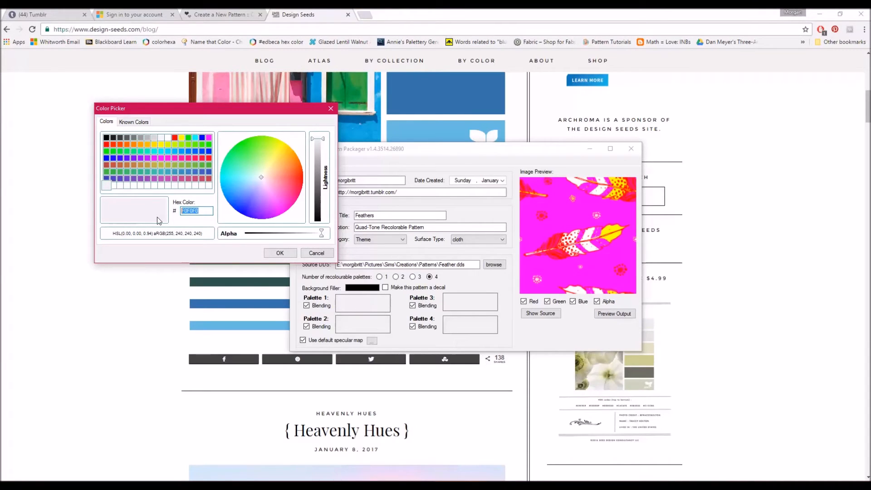
pyautogui.hotkey('ctrl', 'v')
pyautogui.click(279, 252)
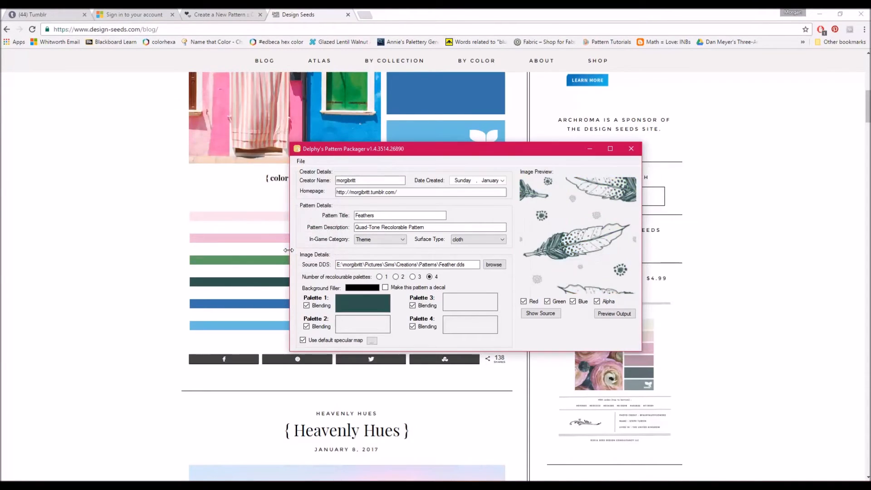
pyautogui.click(375, 307)
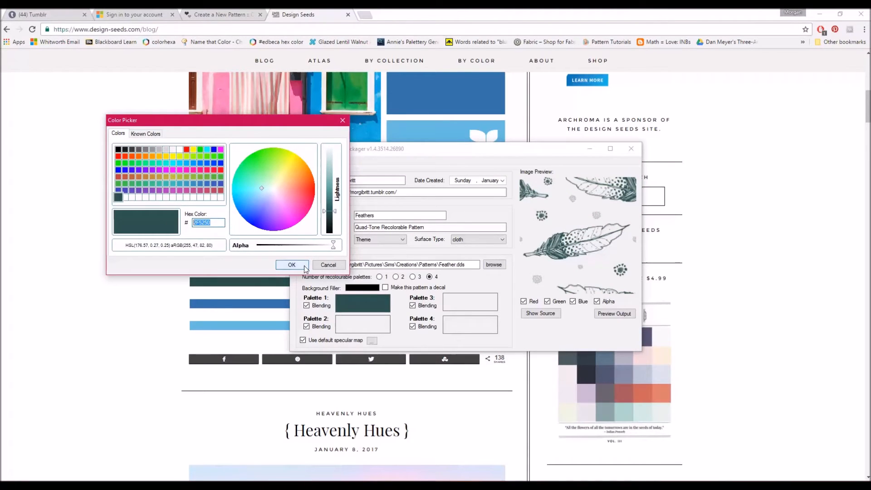
pyautogui.click(305, 268)
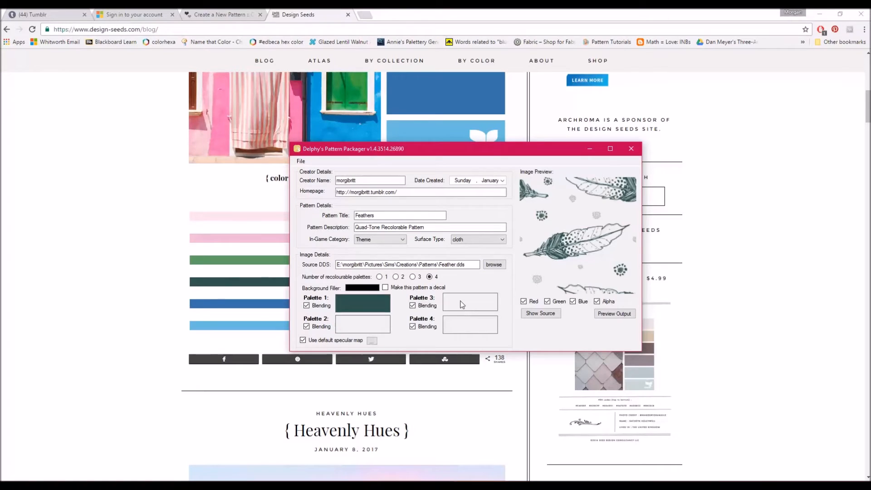
# - Set the Palette 3 color to the pink hex code EEBAD6 copied from the Design Seeds color codes
pyautogui.click(471, 303)
pyautogui.click(120, 296)
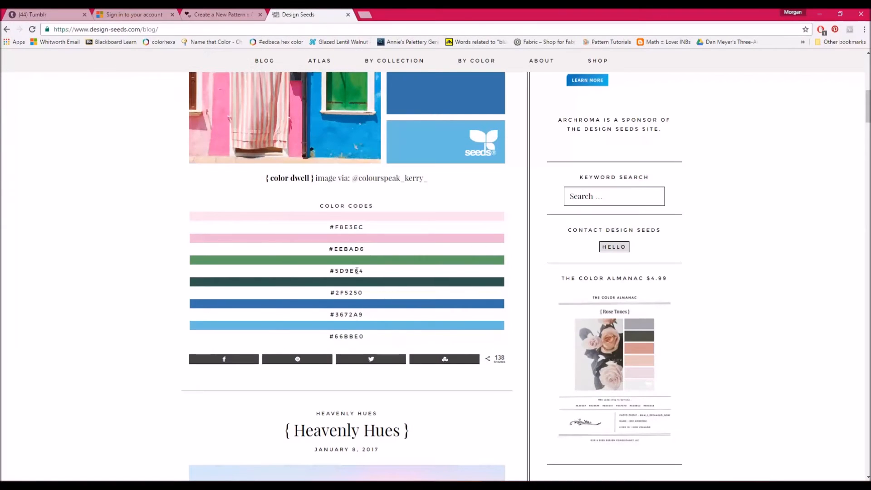
pyautogui.doubleClick(355, 249)
pyautogui.hotkey('ctrl', 'c')
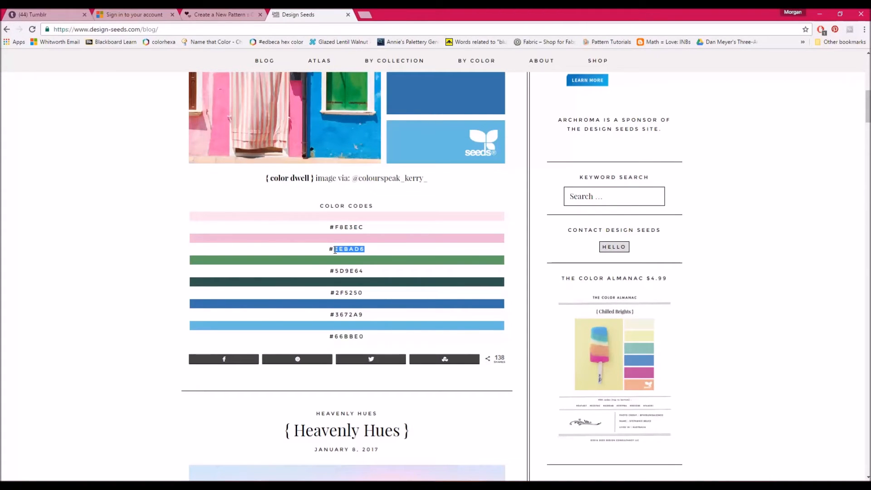
pyautogui.click(766, 484)
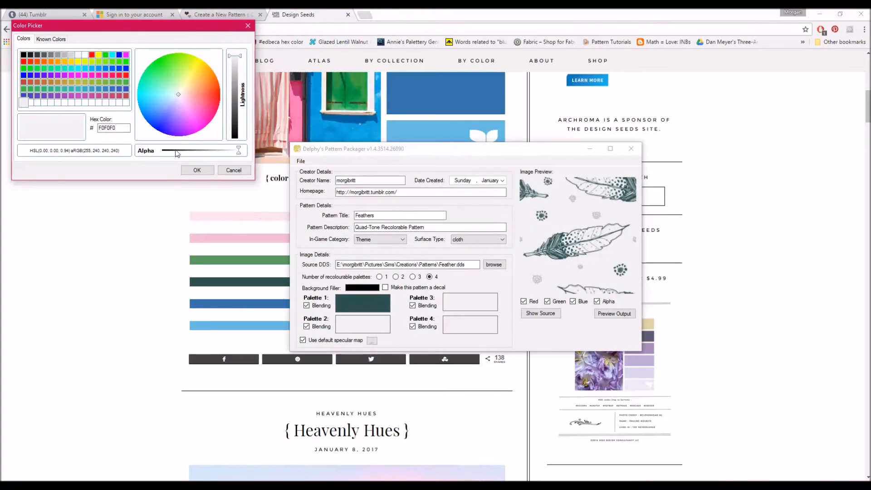
pyautogui.doubleClick(121, 127)
pyautogui.hotkey('ctrl', 'v')
pyautogui.click(197, 170)
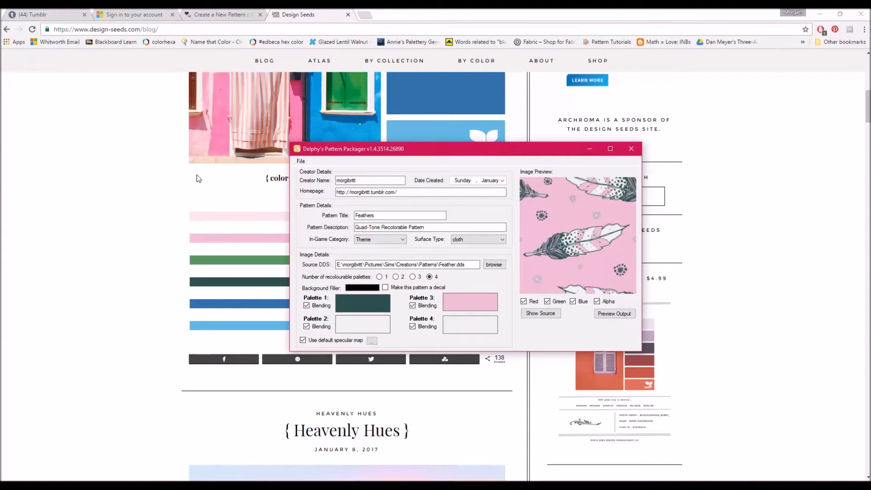
# - Set the Palette 2 color to the light blue hex code 66BBE0 copied from the Design Seeds color codes
pyautogui.click(362, 320)
pyautogui.click(91, 277)
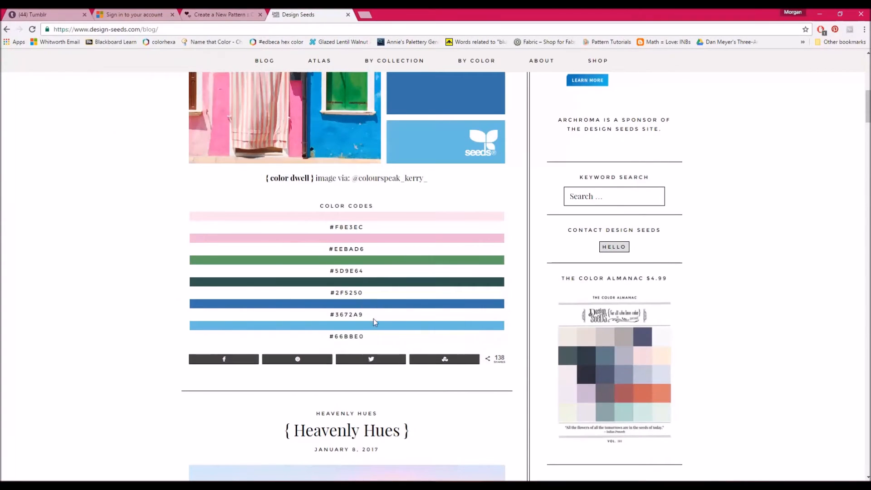
pyautogui.moveTo(364, 335); pyautogui.dragTo(335, 336)
pyautogui.hotkey('ctrl', 'c')
pyautogui.click(361, 334)
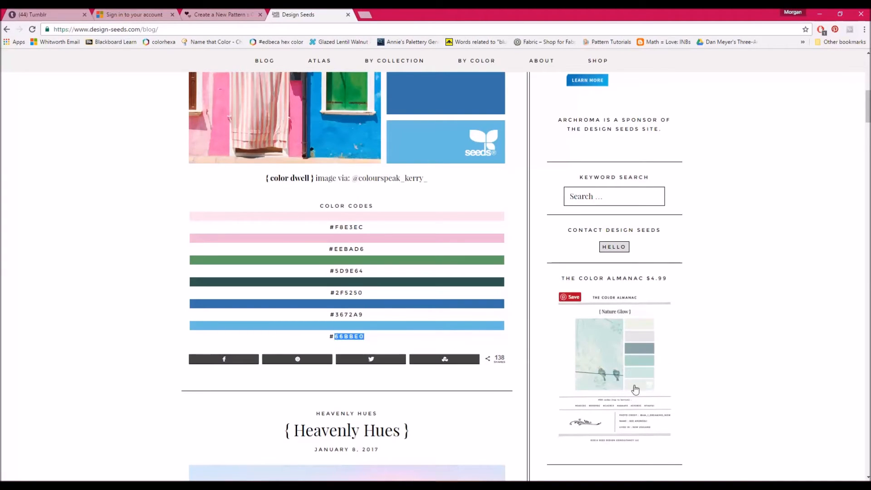
pyautogui.click(739, 484)
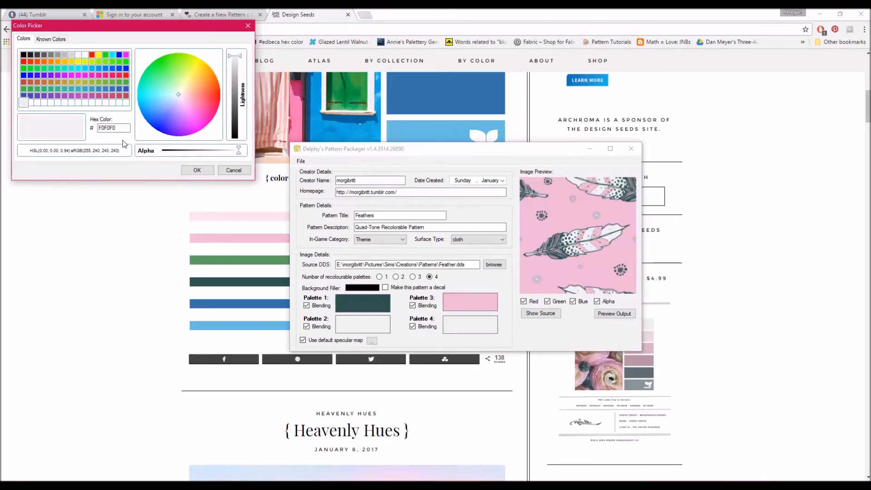
pyautogui.moveTo(119, 128); pyautogui.dragTo(89, 127)
pyautogui.hotkey('ctrl', 'v')
pyautogui.click(193, 169)
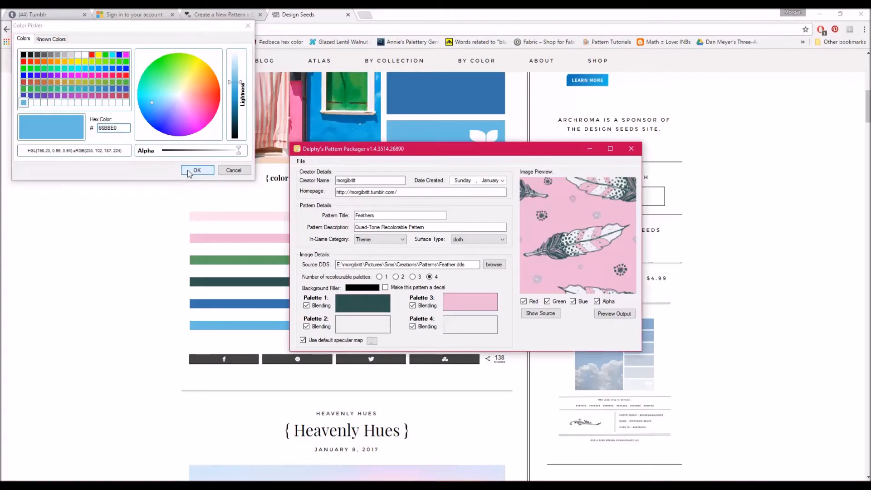
# - Set the Palette 4 color to the green hex code 5D9E64 copied from the Design Seeds color codes
pyautogui.click(470, 324)
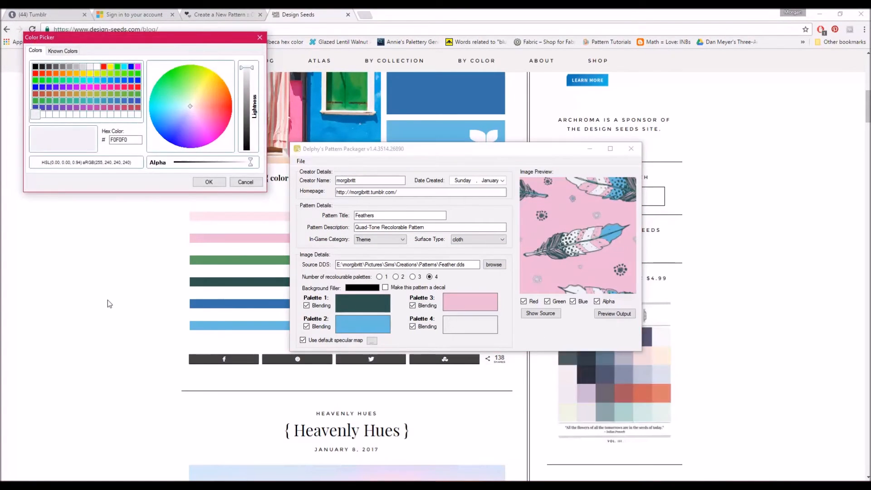
pyautogui.click(144, 299)
pyautogui.moveTo(363, 272); pyautogui.dragTo(337, 269)
pyautogui.hotkey('ctrl', 'c')
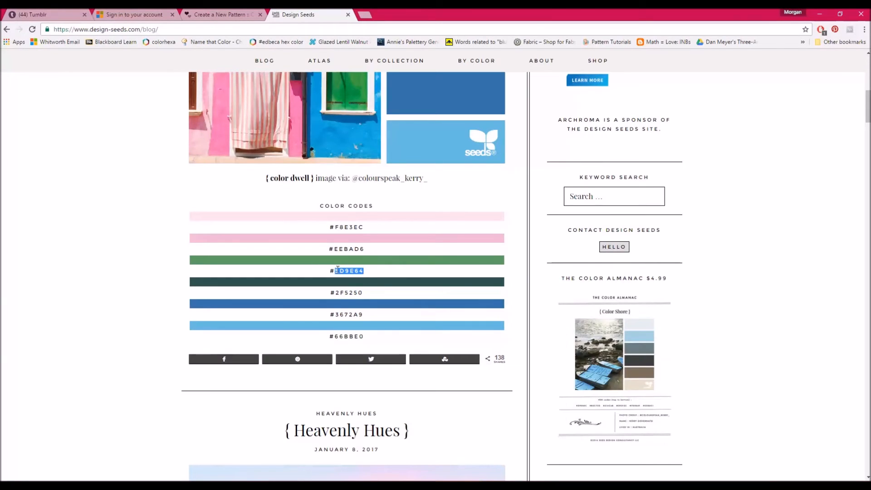
pyautogui.click(732, 474)
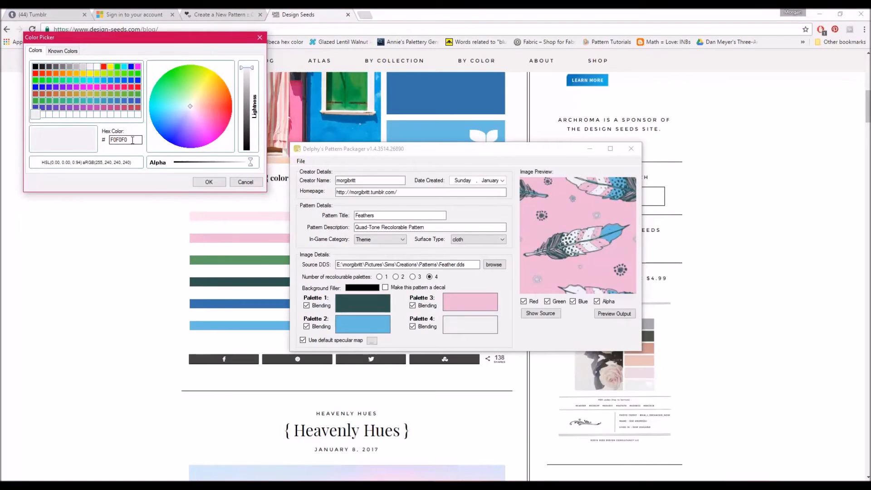
pyautogui.doubleClick(132, 140)
pyautogui.hotkey('ctrl', 'v')
pyautogui.click(209, 182)
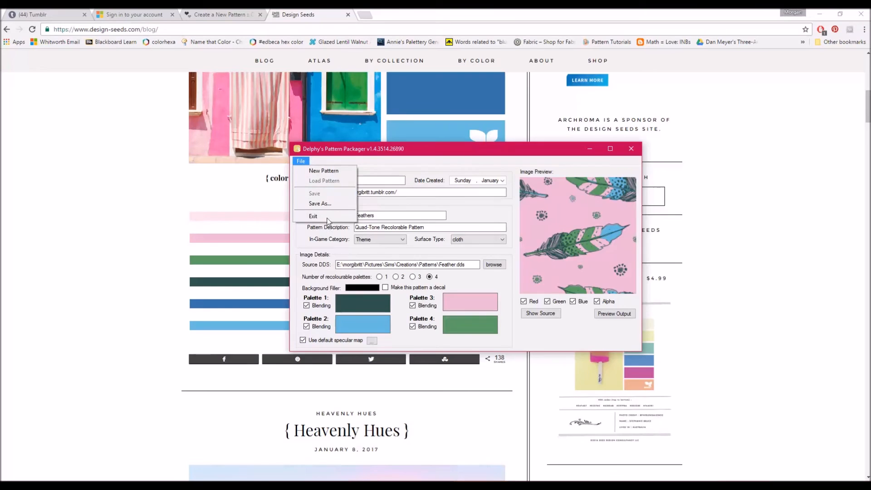
# - Save the pattern in the Patterns folder as a Sims 3 Package named Feather_Pattern, prefixed with the creator's name in square brackets
pyautogui.click(330, 204)
pyautogui.click(369, 366)
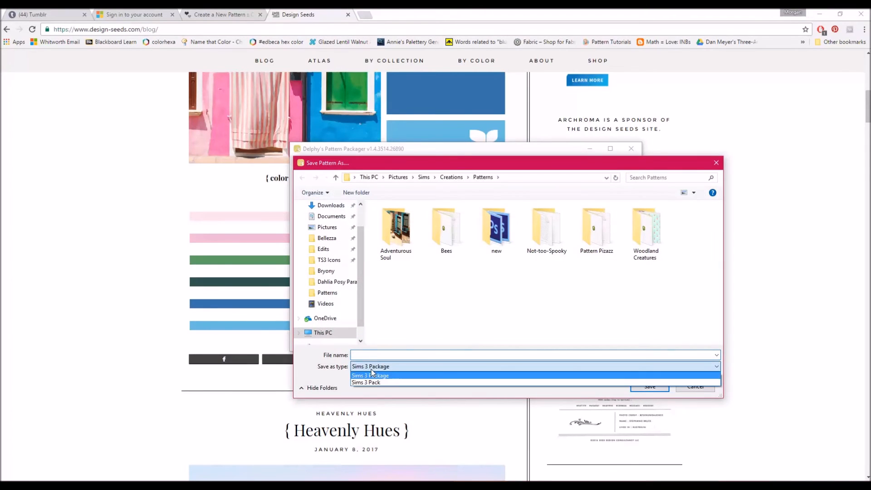
pyautogui.click(400, 376)
pyautogui.click(388, 355)
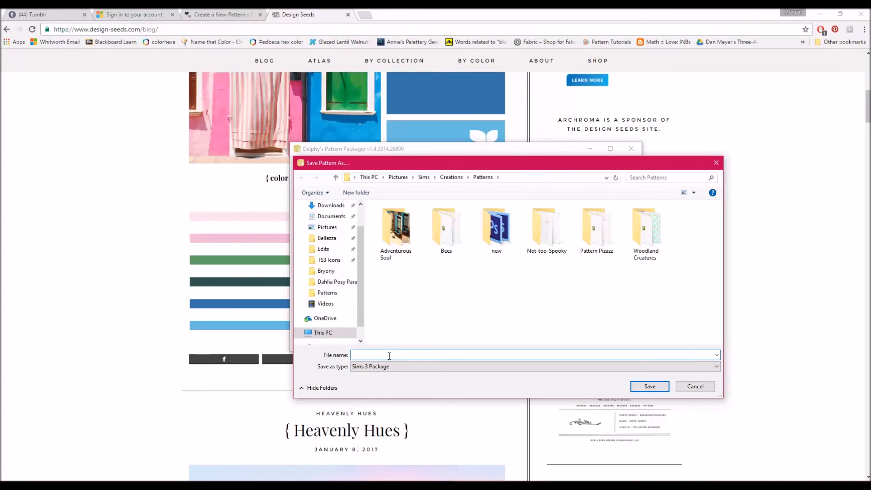
pyautogui.write('[morgibritt')
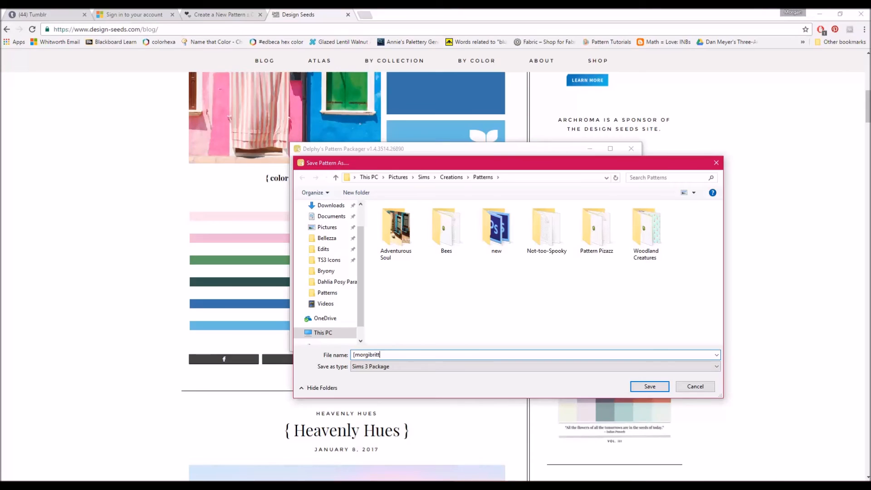
pyautogui.write(']')
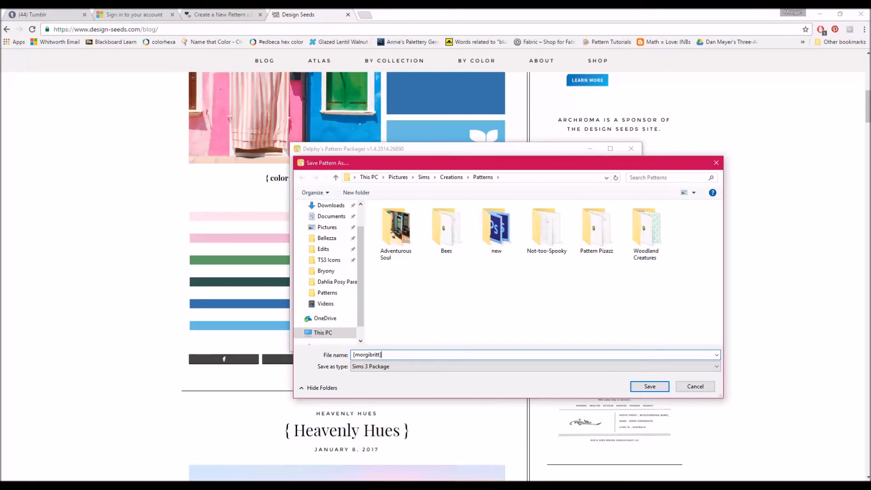
pyautogui.write('Feather_Pattern')
pyautogui.press('Return')
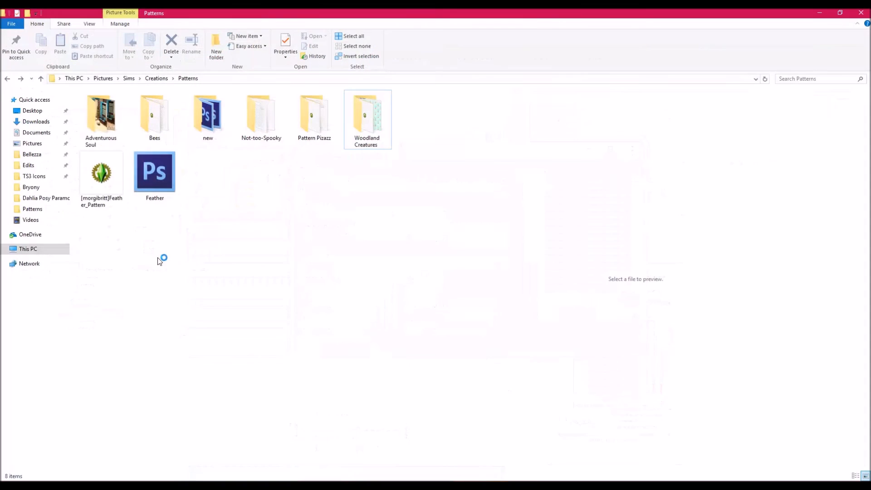
pyautogui.moveTo(120, 186); pyautogui.dragTo(110, 182)
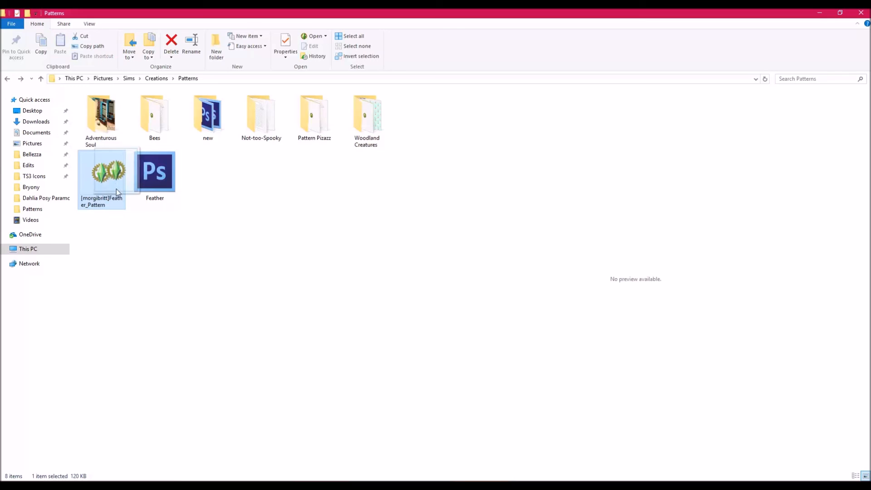
pyautogui.click(204, 234)
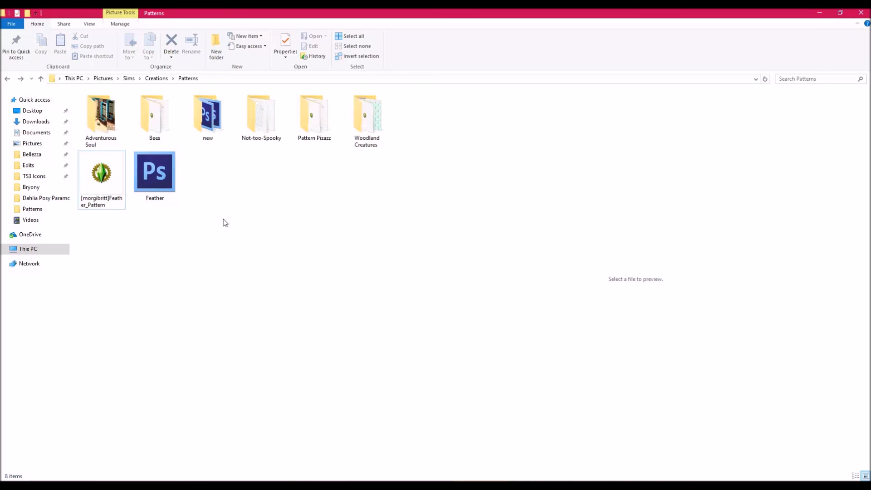